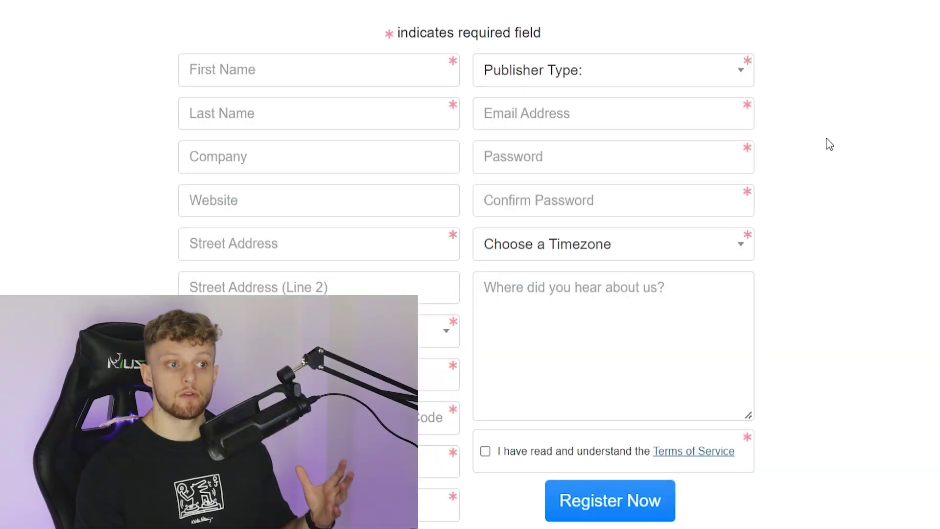
- Choose Other from the Publisher Type dropdown
{"action": "left_click", "coordinate": [657, 74]}
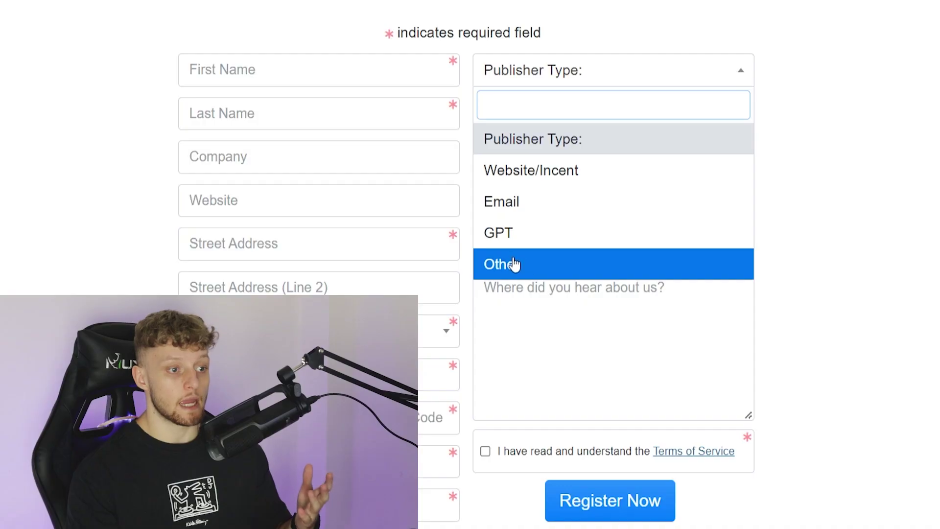
{"action": "left_click", "coordinate": [512, 265]}
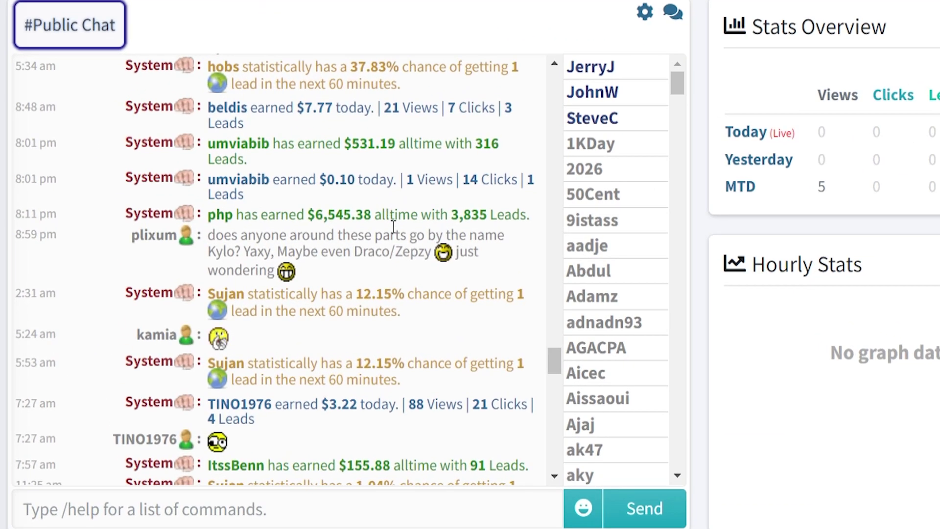
{"action": "scroll", "coordinate": [438, 276], "scroll_direction": "up", "scroll_amount": 2}
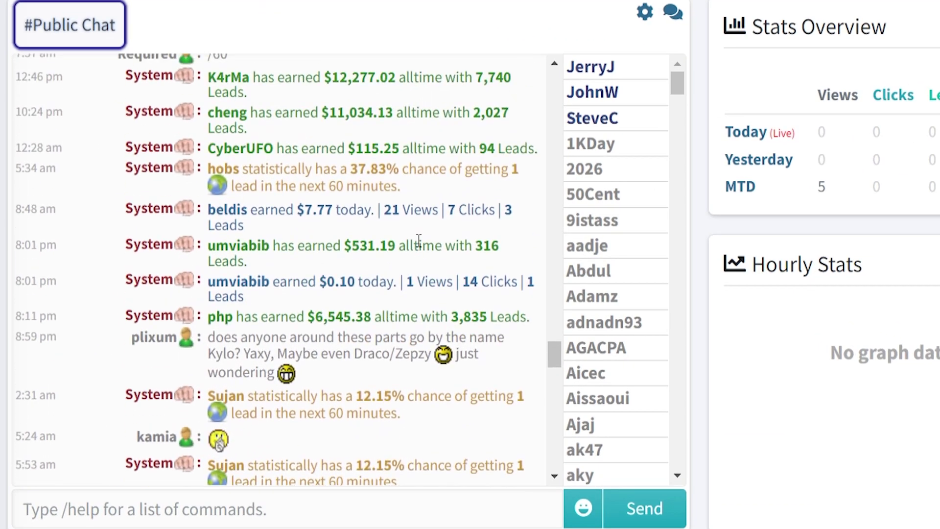
{"action": "scroll", "coordinate": [255, 262], "scroll_direction": "up", "scroll_amount": 2}
{"action": "left_click_drag", "start_coordinate": [205, 255], "coordinate": [493, 250]}
{"action": "left_click", "coordinate": [545, 247]}
{"action": "left_click_drag", "start_coordinate": [209, 217], "coordinate": [527, 221]}
{"action": "left_click", "coordinate": [527, 221]}
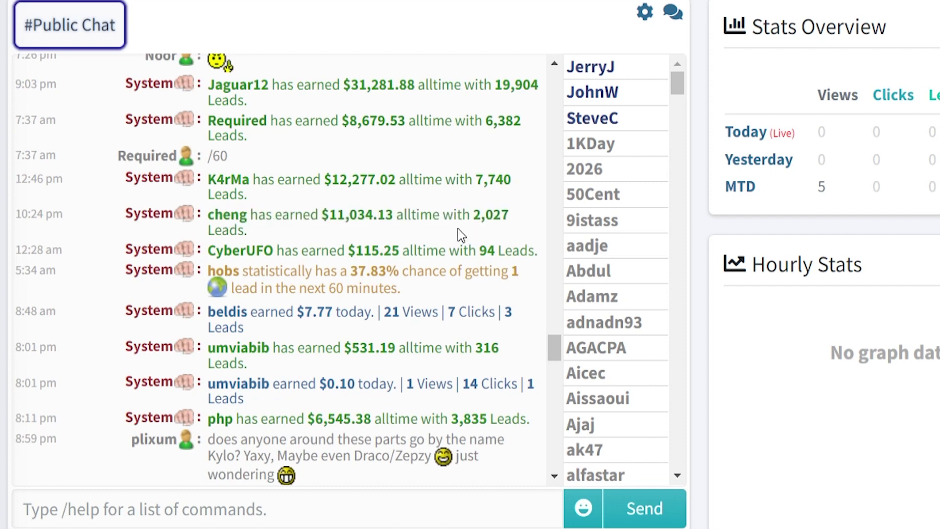
{"action": "left_click_drag", "start_coordinate": [211, 178], "coordinate": [507, 182]}
{"action": "left_click_drag", "start_coordinate": [211, 216], "coordinate": [514, 216]}
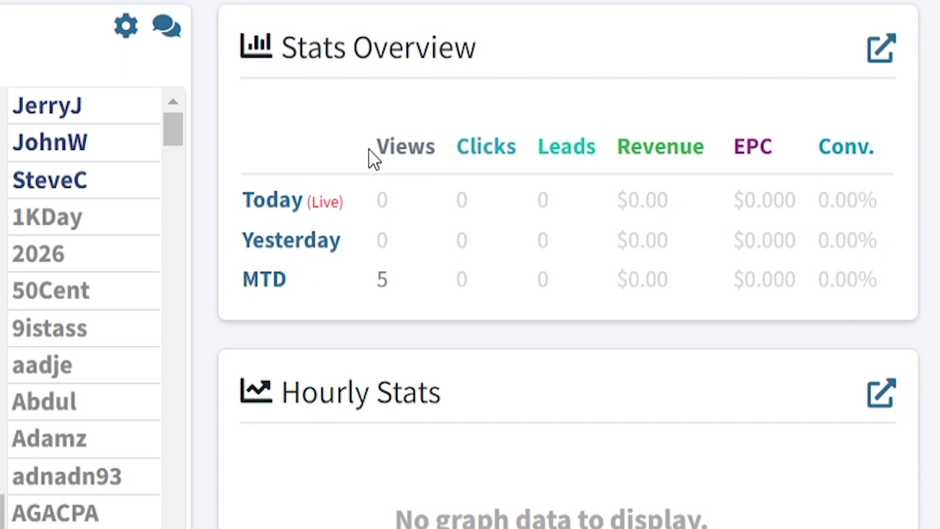
{"action": "left_click_drag", "start_coordinate": [368, 148], "coordinate": [435, 147]}
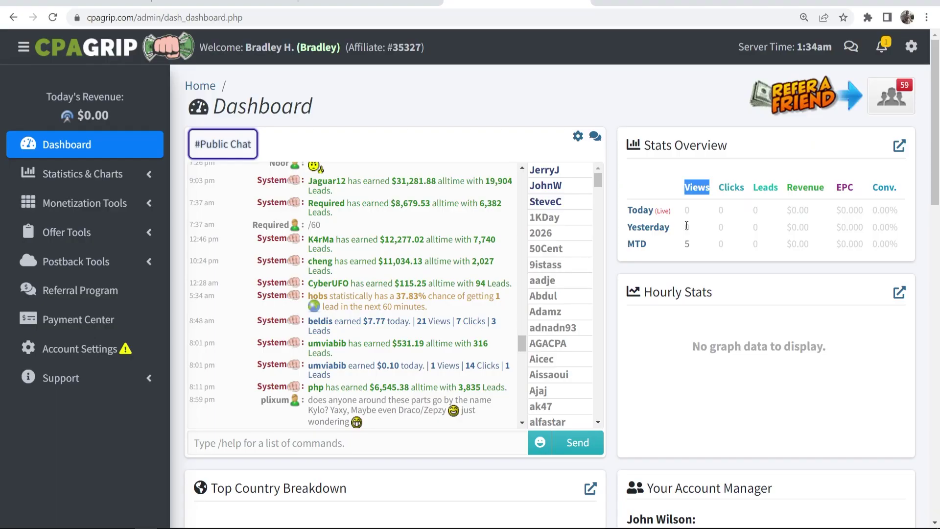
{"action": "scroll", "coordinate": [322, 324], "scroll_direction": "down", "scroll_amount": 4}
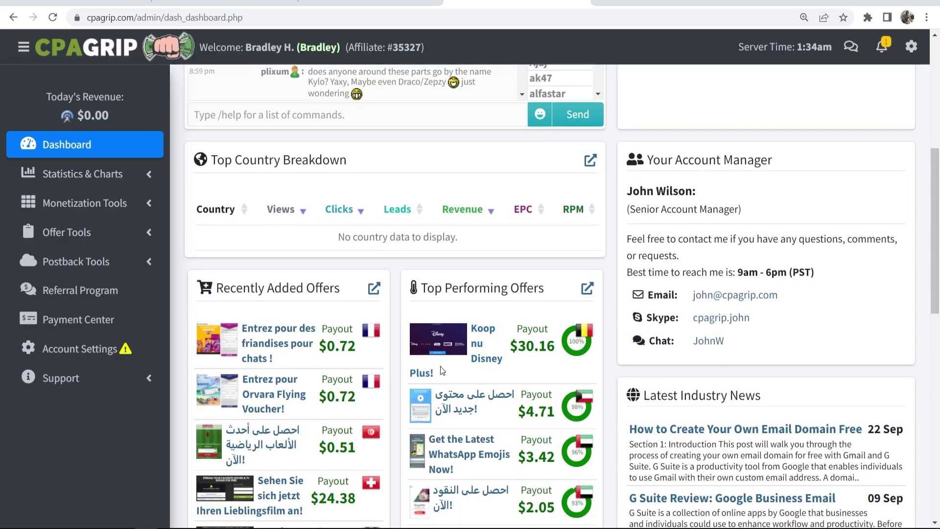
{"action": "scroll", "coordinate": [254, 170], "scroll_direction": "down", "scroll_amount": 3}
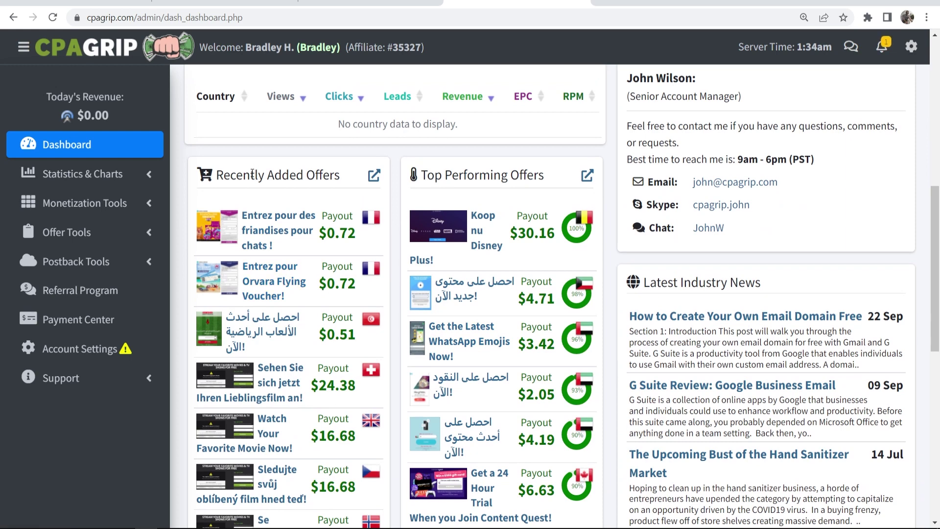
{"action": "triple_click", "coordinate": [537, 177]}
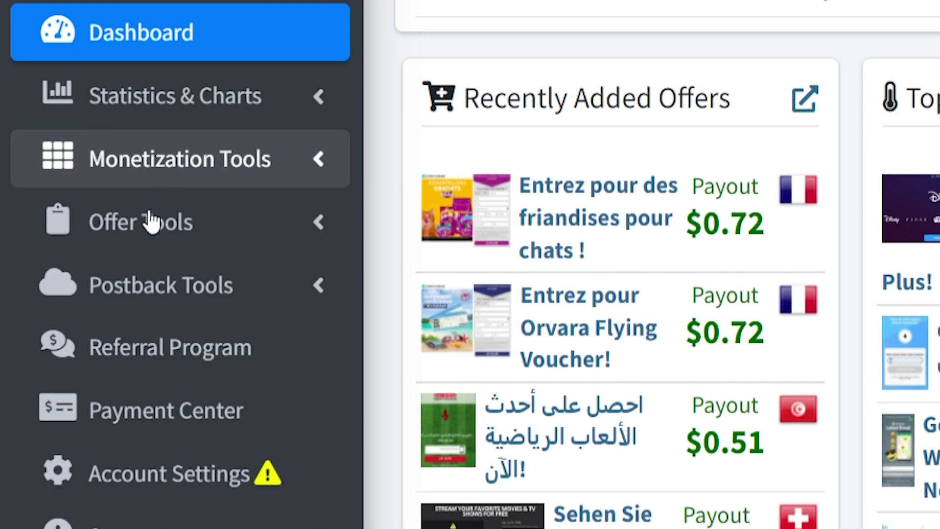
- Expand Offer Tools to reach My Offers and search 'us' in the Country list
{"action": "left_click", "coordinate": [151, 222]}
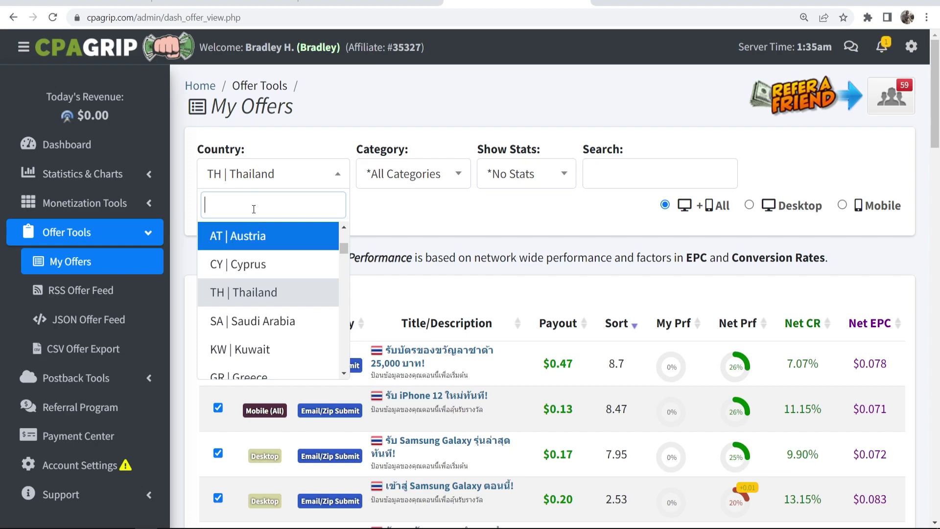
{"action": "type", "text": "us"}
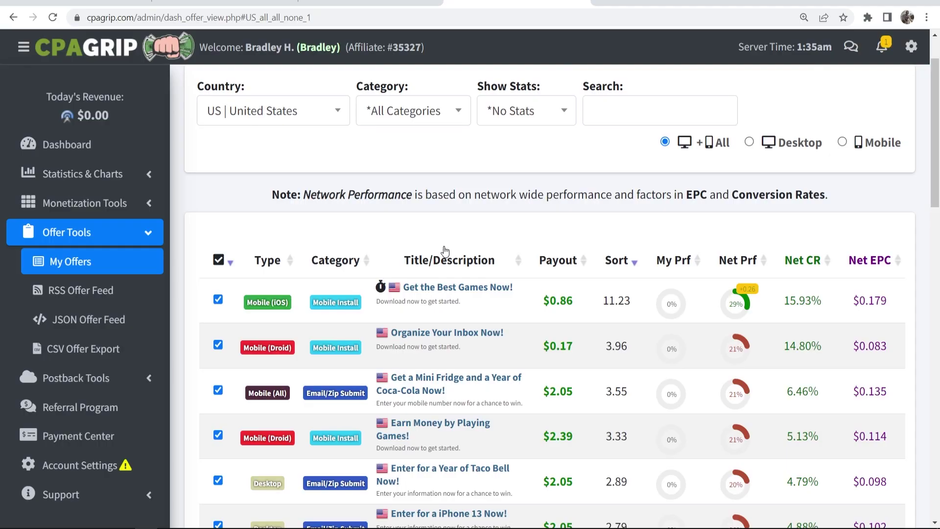
- Highlight the first US offer's $0.86 payout and 15.93% conversion rate
{"action": "scroll", "coordinate": [458, 253], "scroll_direction": "down", "scroll_amount": 3}
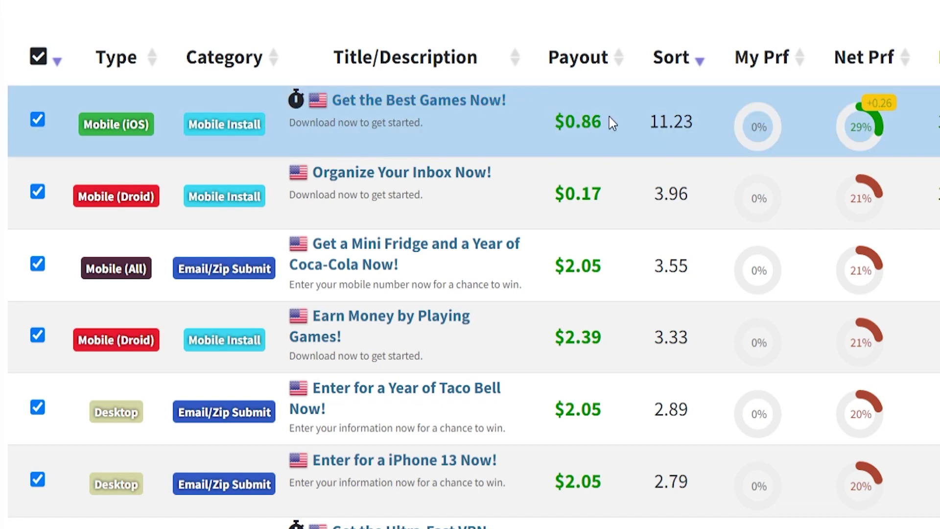
{"action": "left_click_drag", "start_coordinate": [603, 118], "coordinate": [554, 113]}
{"action": "left_click", "coordinate": [677, 142]}
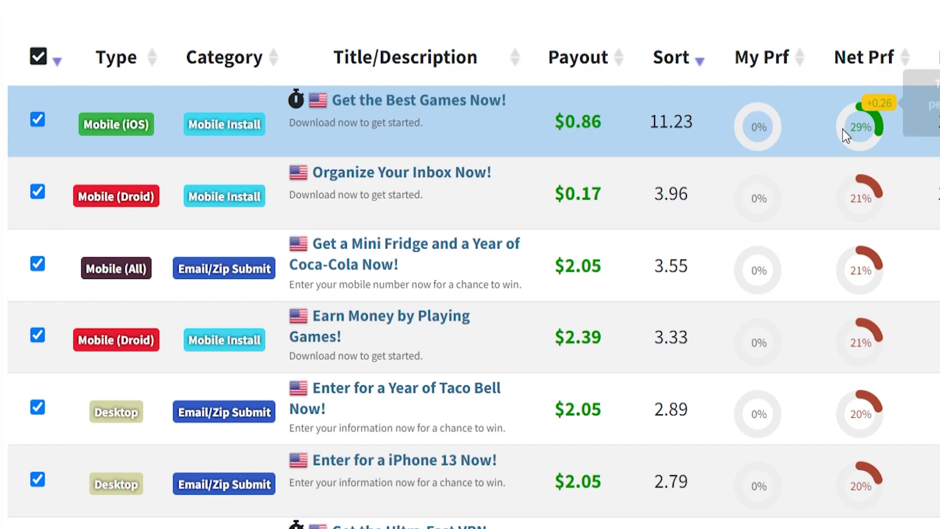
{"action": "left_click_drag", "start_coordinate": [803, 124], "coordinate": [938, 122]}
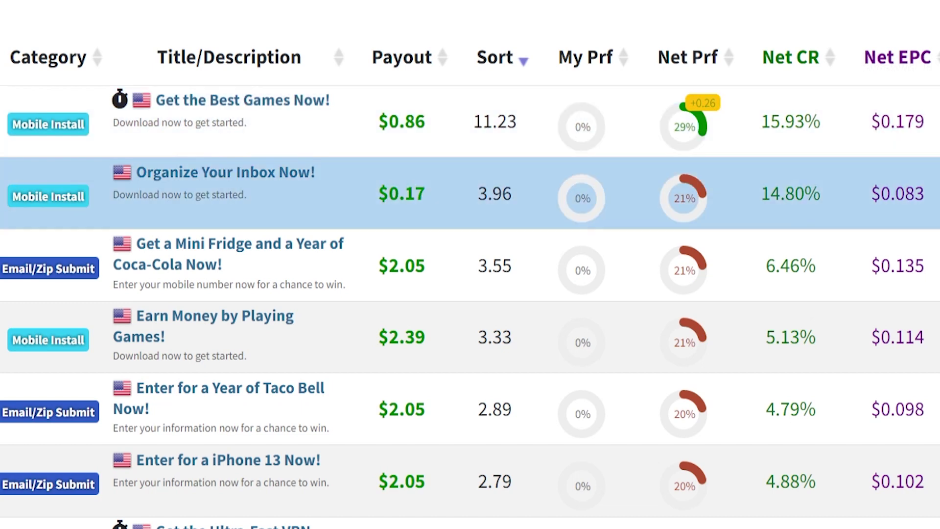
- Highlight the Mobile (Droid), Mobile (All) and Desktop type badges and the Taco Bell offer's 2.05 payout
{"action": "triple_click", "coordinate": [95, 191]}
{"action": "left_click", "coordinate": [134, 218]}
{"action": "left_click_drag", "start_coordinate": [88, 268], "coordinate": [156, 272]}
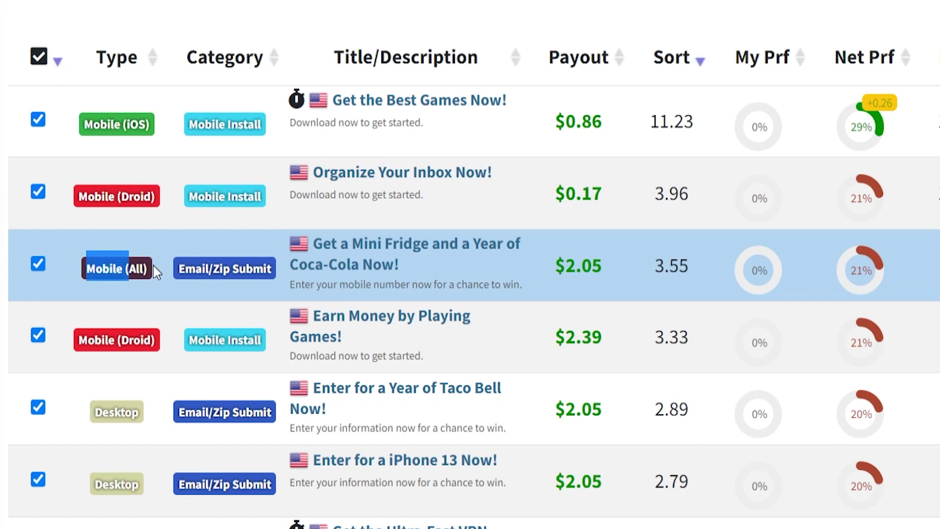
{"action": "left_click", "coordinate": [118, 268]}
{"action": "left_click_drag", "start_coordinate": [81, 416], "coordinate": [264, 410]}
{"action": "left_click", "coordinate": [428, 430]}
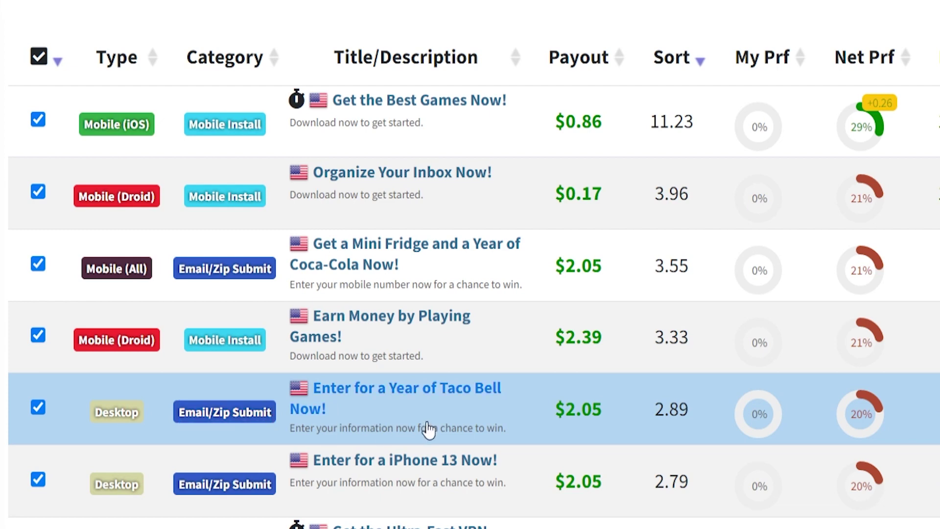
{"action": "double_click", "coordinate": [579, 412]}
{"action": "left_click", "coordinate": [603, 405]}
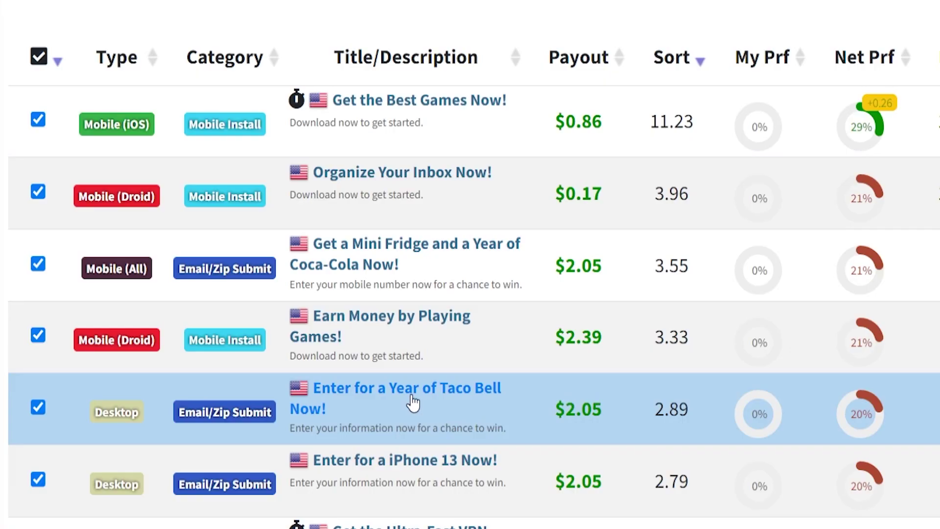
- Open the details of the Enter for a Year of Taco Bell Now! offer
{"action": "left_click", "coordinate": [412, 197]}
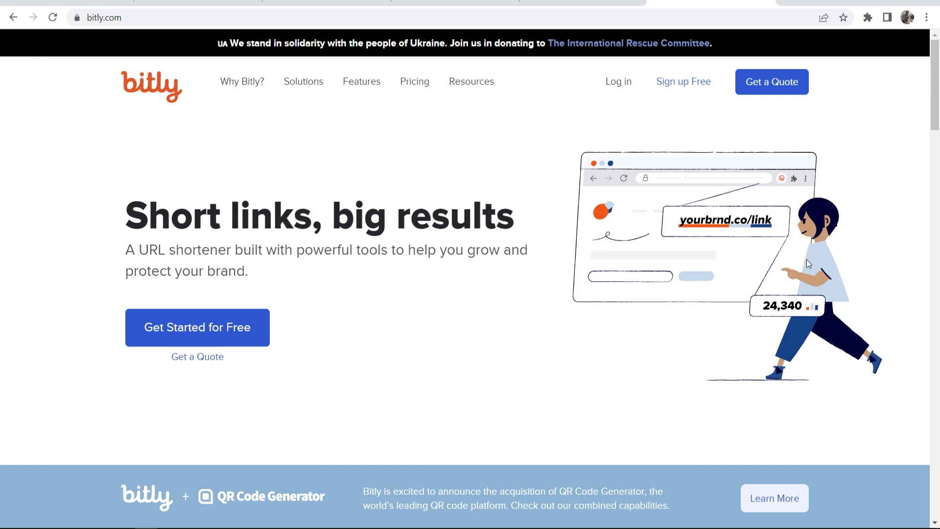
{"action": "scroll", "coordinate": [192, 152], "scroll_direction": "down", "scroll_amount": 9}
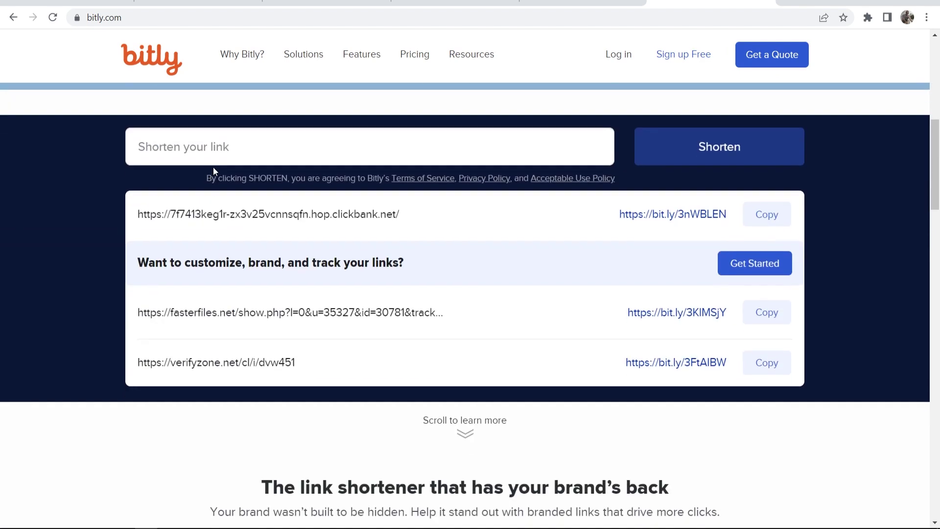
{"action": "left_click", "coordinate": [689, 155]}
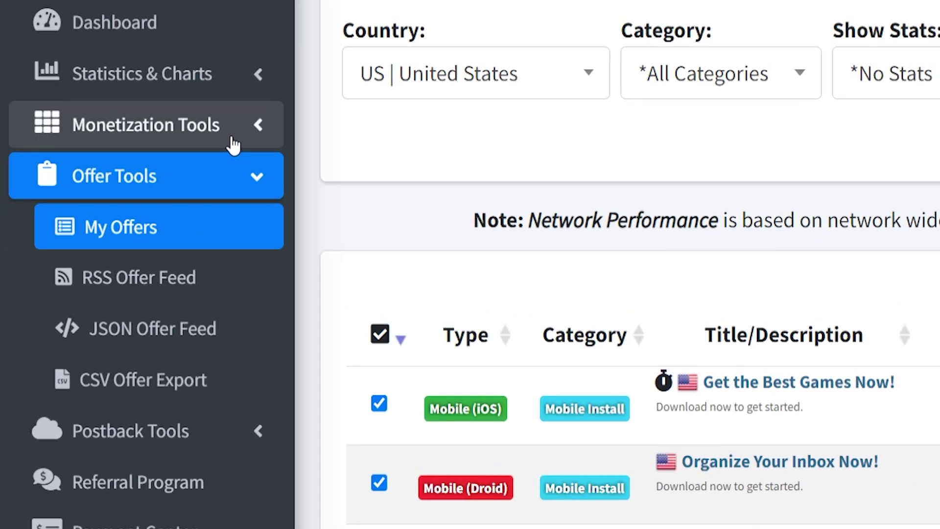
- Start a new URL locker from Monetization Tools > URL / File Lockers and accept the terms
{"action": "left_click", "coordinate": [232, 139]}
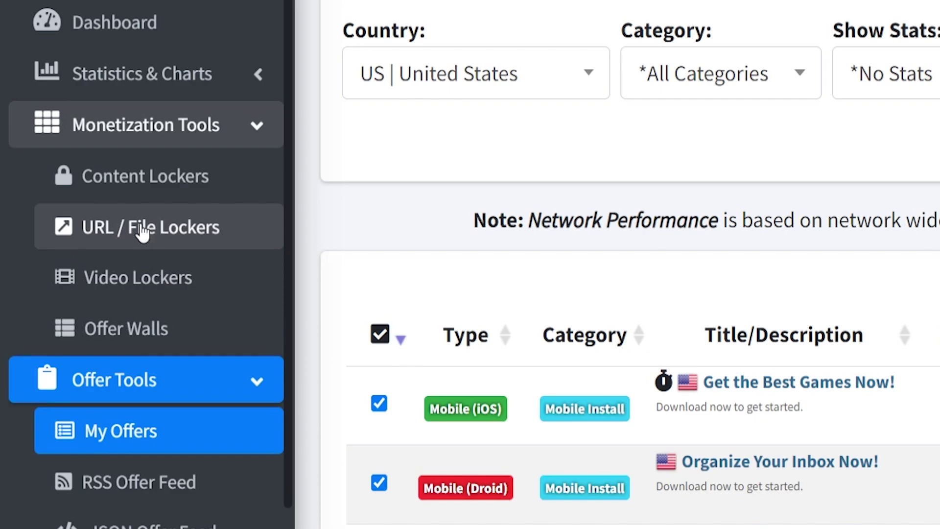
{"action": "left_click", "coordinate": [142, 230]}
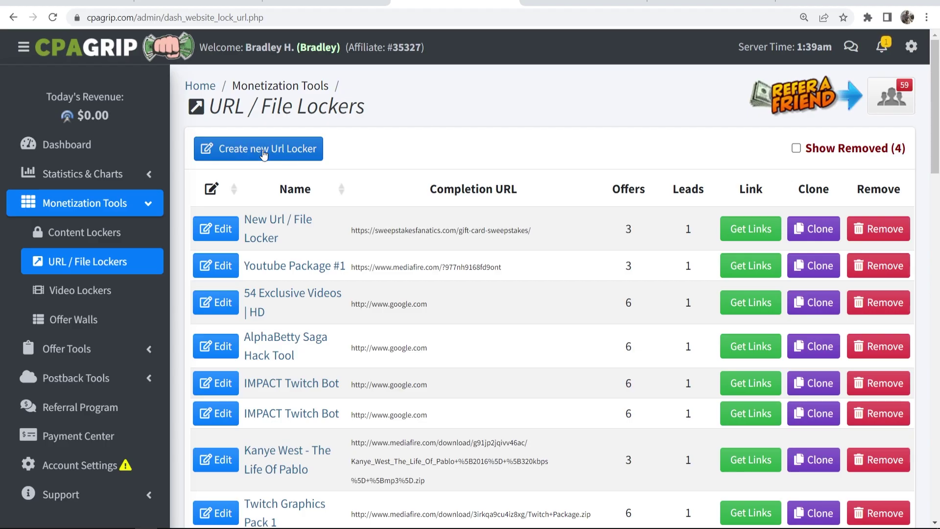
{"action": "left_click", "coordinate": [264, 154]}
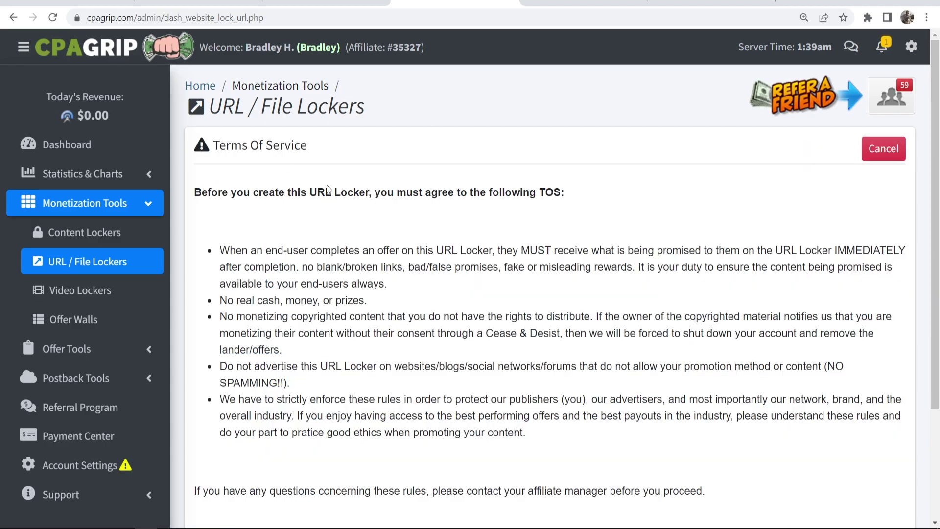
{"action": "scroll", "coordinate": [316, 341], "scroll_direction": "down", "scroll_amount": 3}
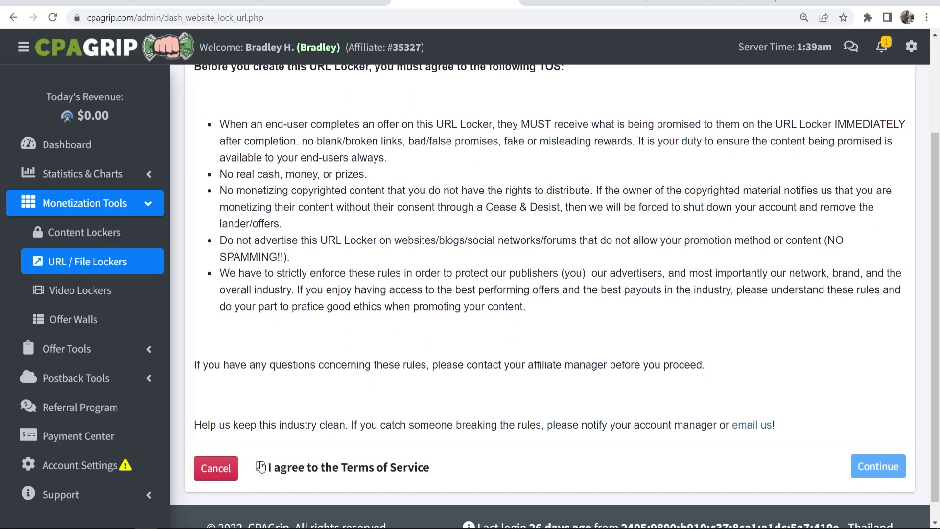
{"action": "left_click", "coordinate": [898, 468]}
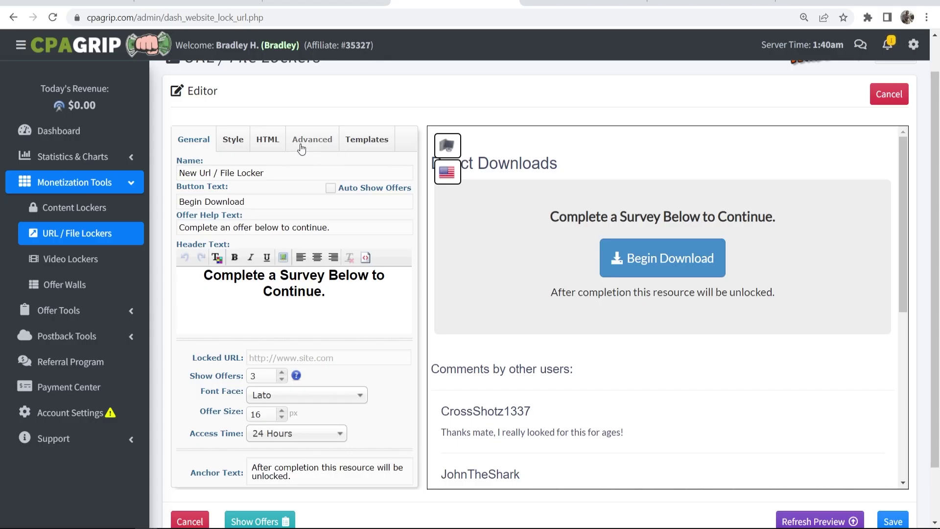
- Apply the CAPTCHA template and try its I am not a robot check in the preview
{"action": "left_click", "coordinate": [356, 141]}
{"action": "scroll", "coordinate": [294, 253], "scroll_direction": "down", "scroll_amount": 5}
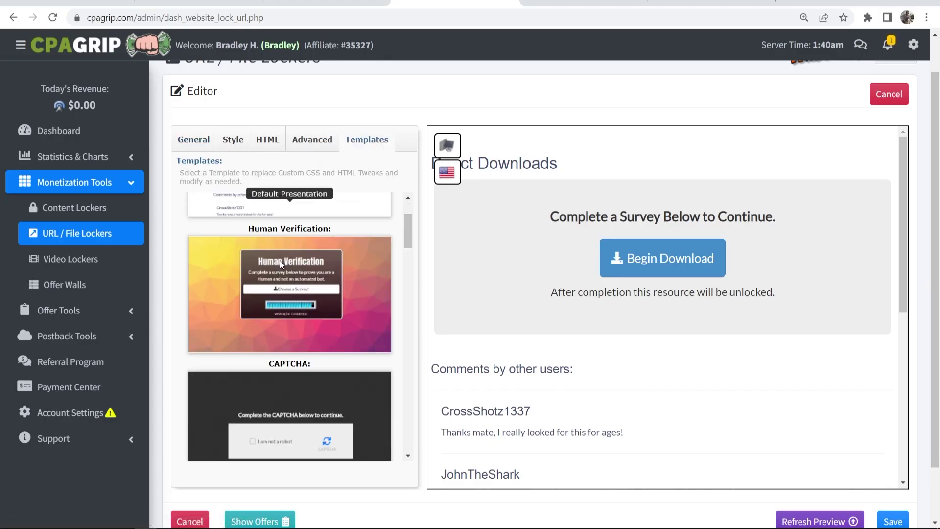
{"action": "left_click", "coordinate": [359, 289]}
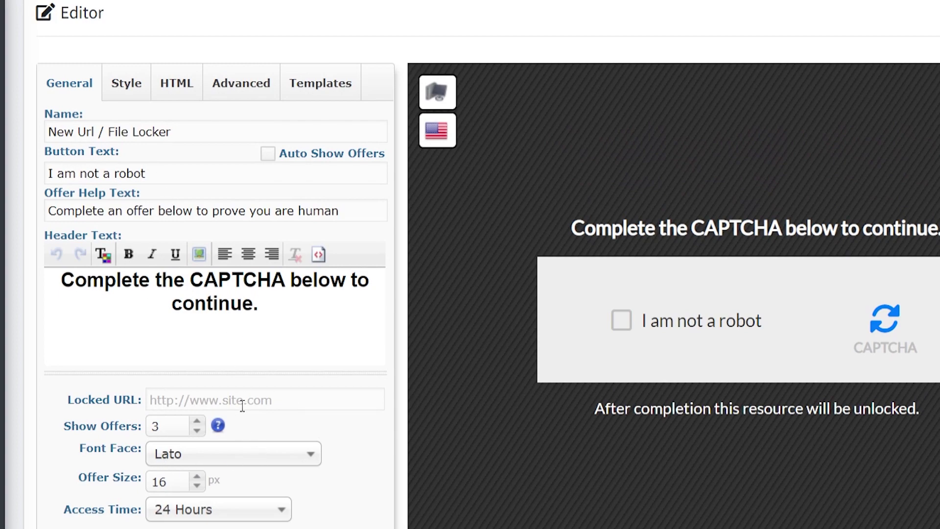
{"action": "scroll", "coordinate": [254, 407], "scroll_direction": "down", "scroll_amount": 2}
{"action": "left_click", "coordinate": [619, 230]}
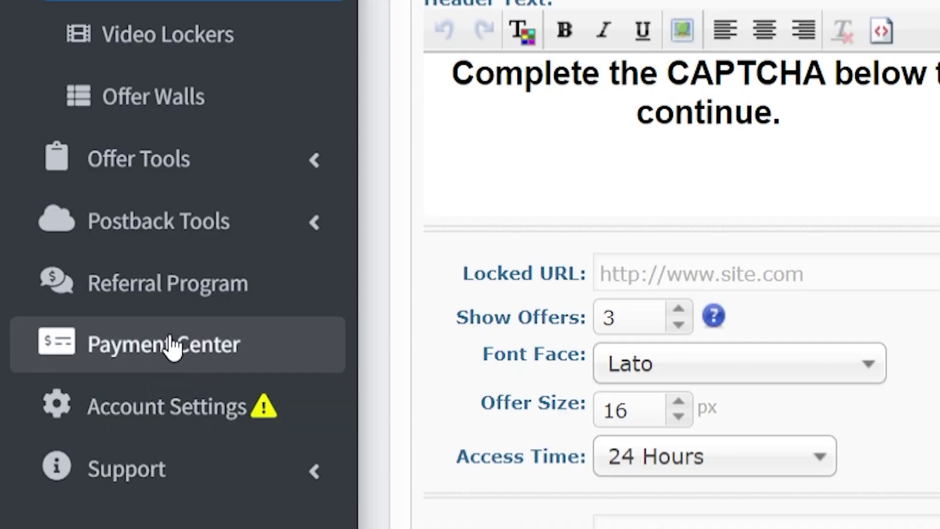
- Open Payment Center settings and leave PayPal as the payment method
{"action": "left_click", "coordinate": [144, 345]}
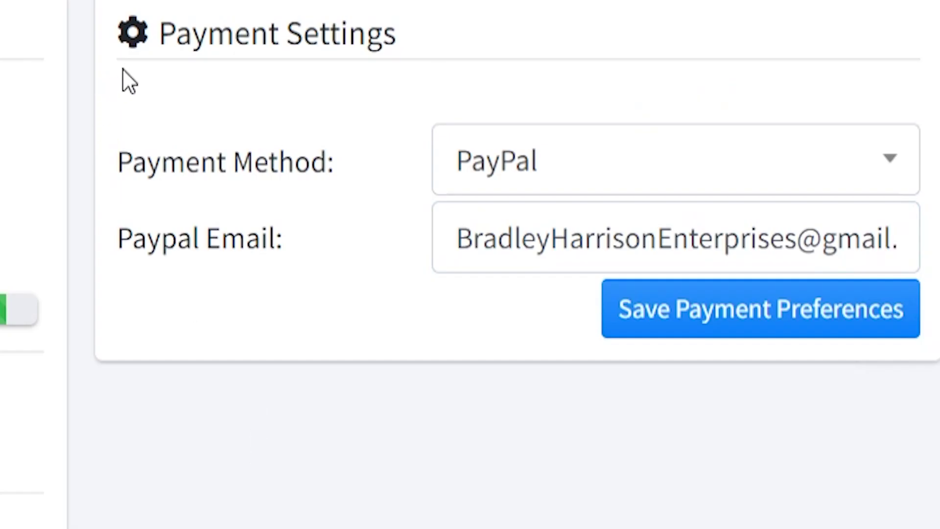
{"action": "left_click", "coordinate": [710, 165]}
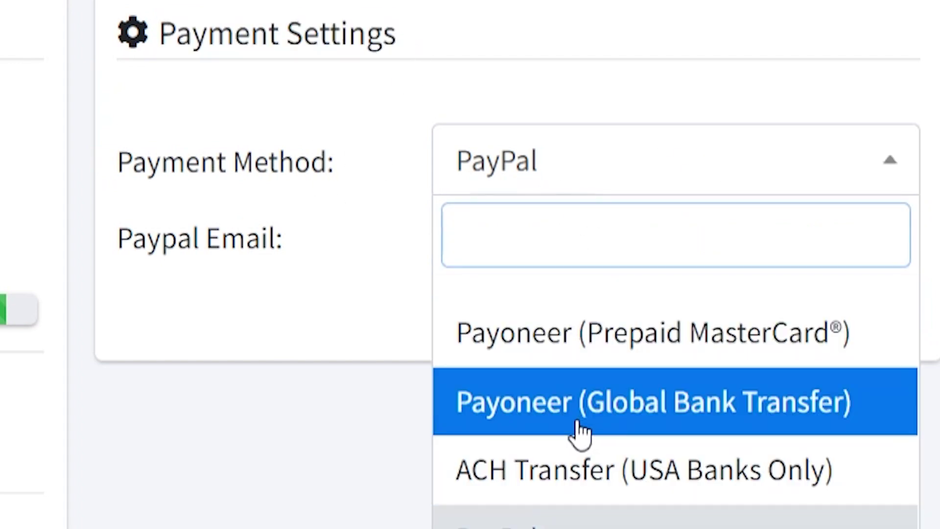
{"action": "left_click", "coordinate": [277, 413]}
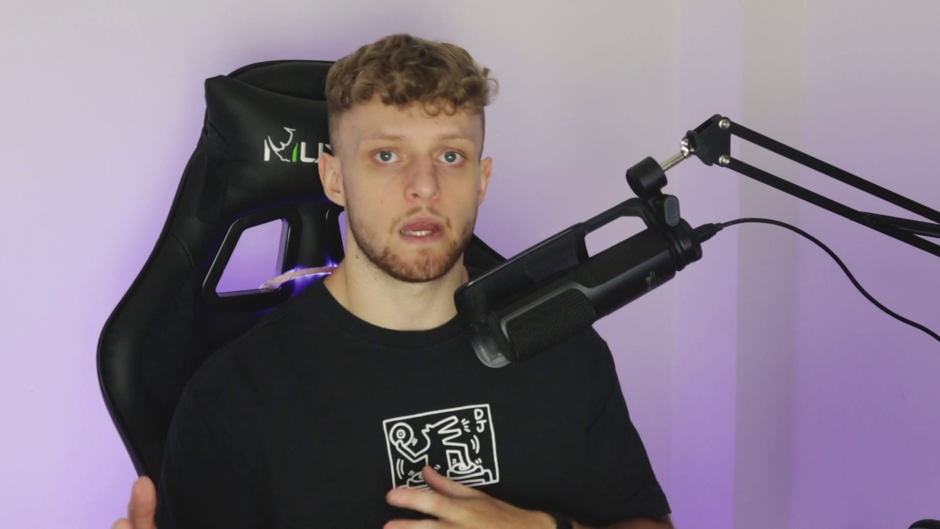